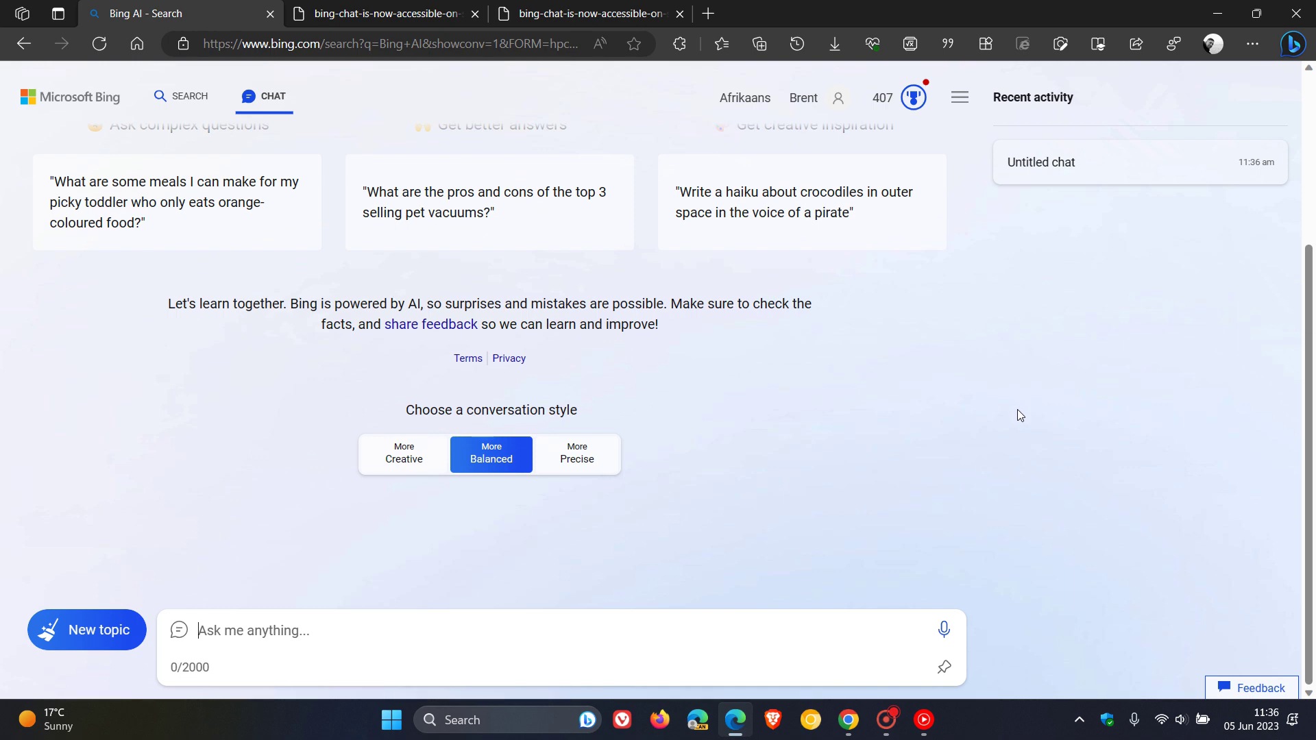
pyautogui.scroll(3, 1003, 446)
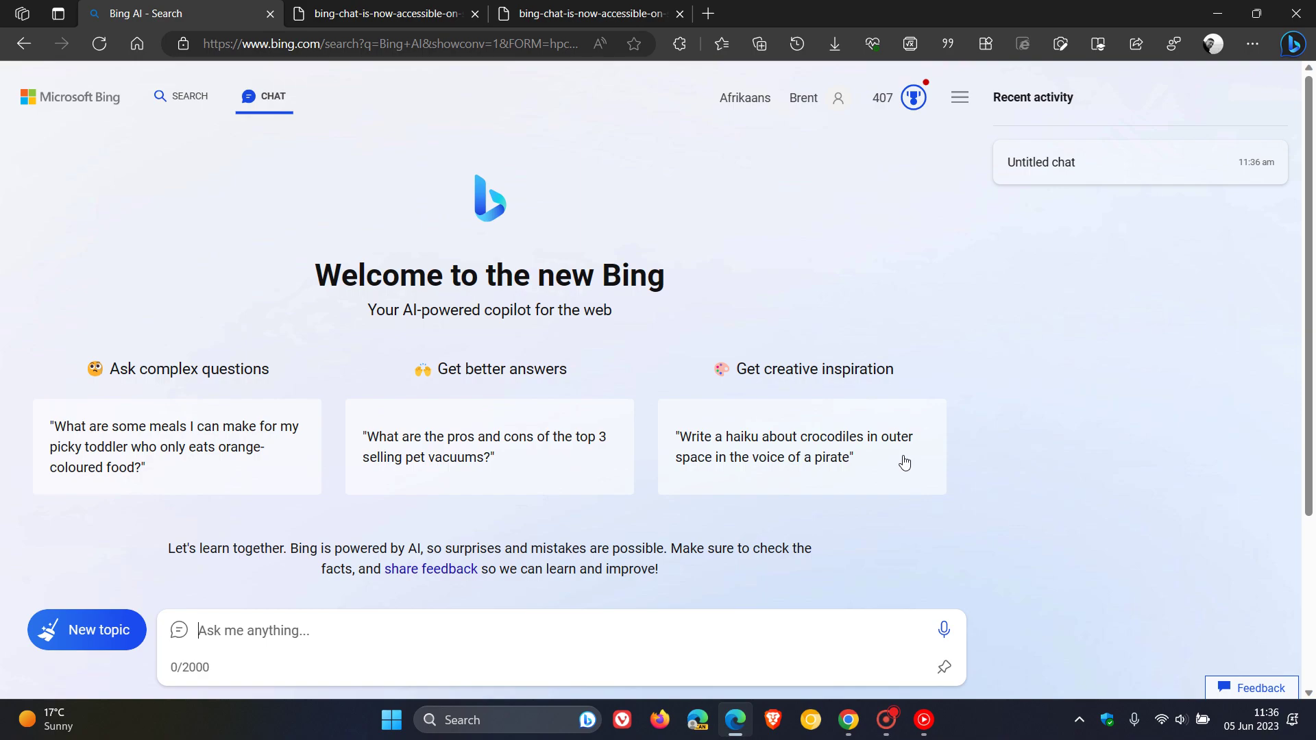
pyautogui.click(848, 720)
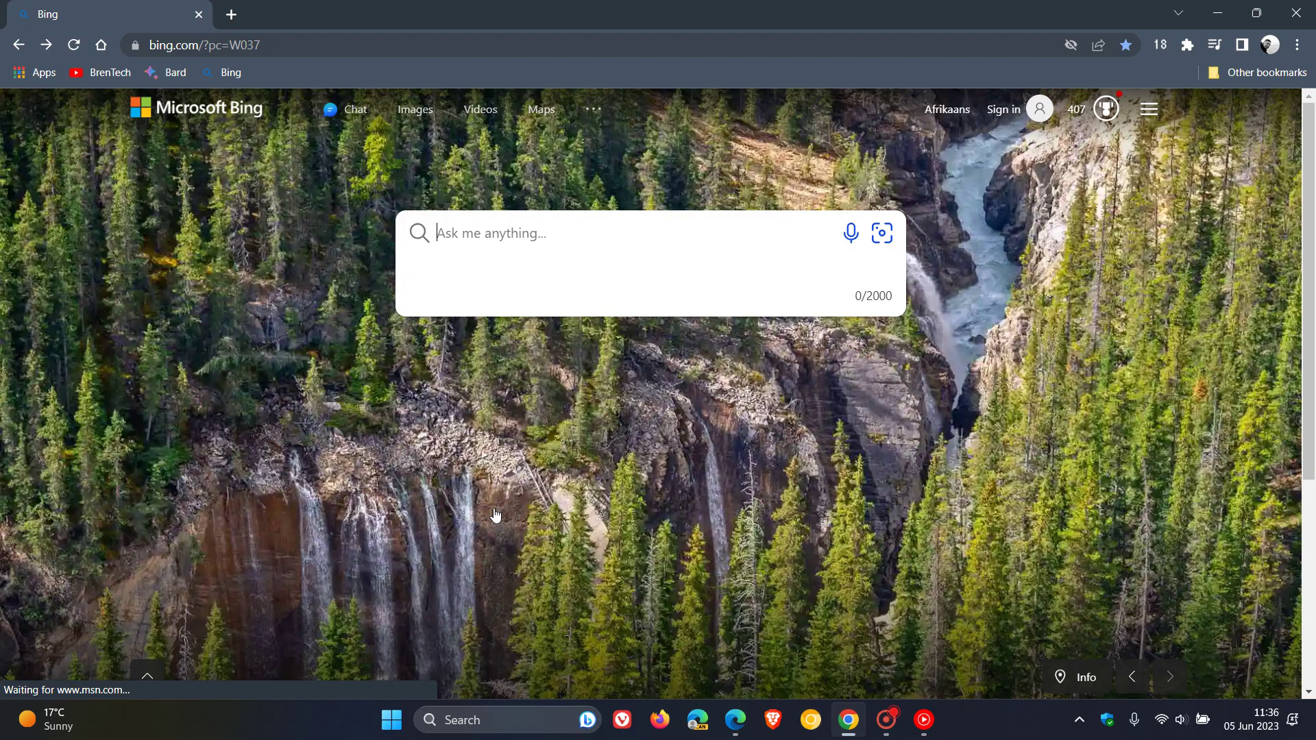
pyautogui.click(342, 113)
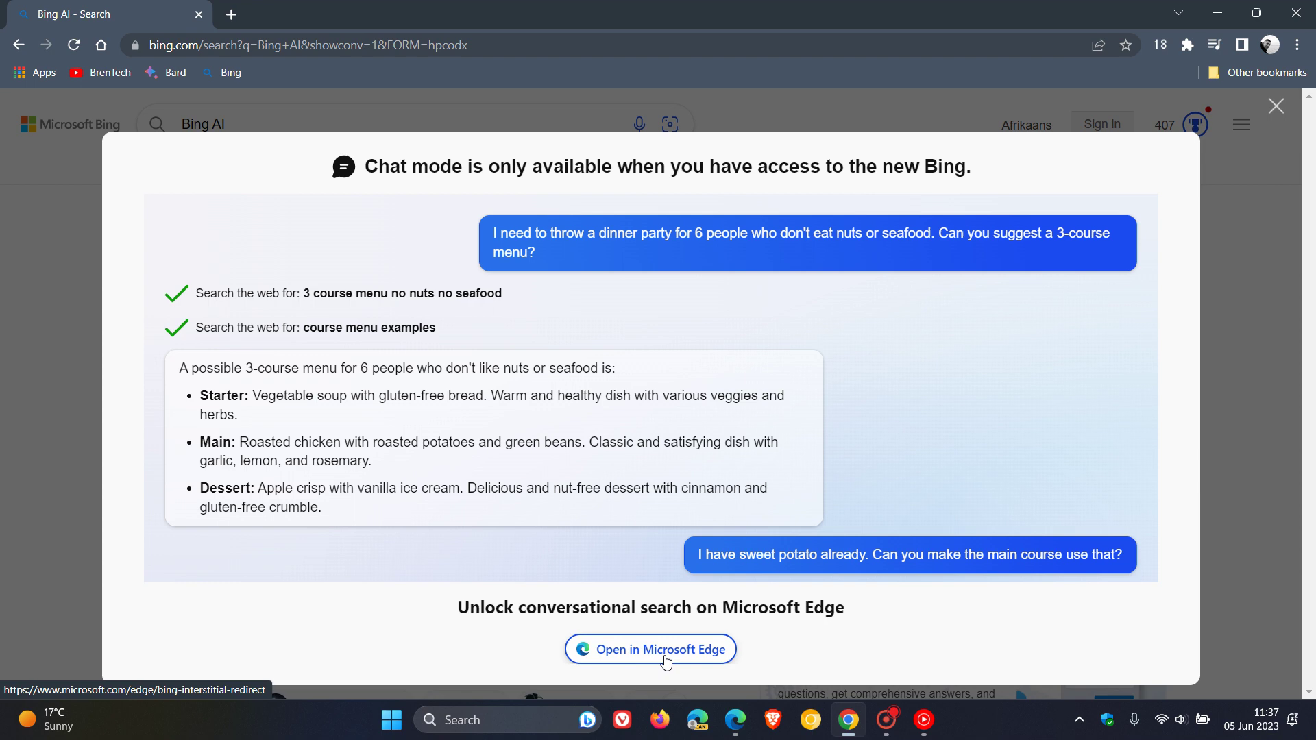
pyautogui.click(1218, 22)
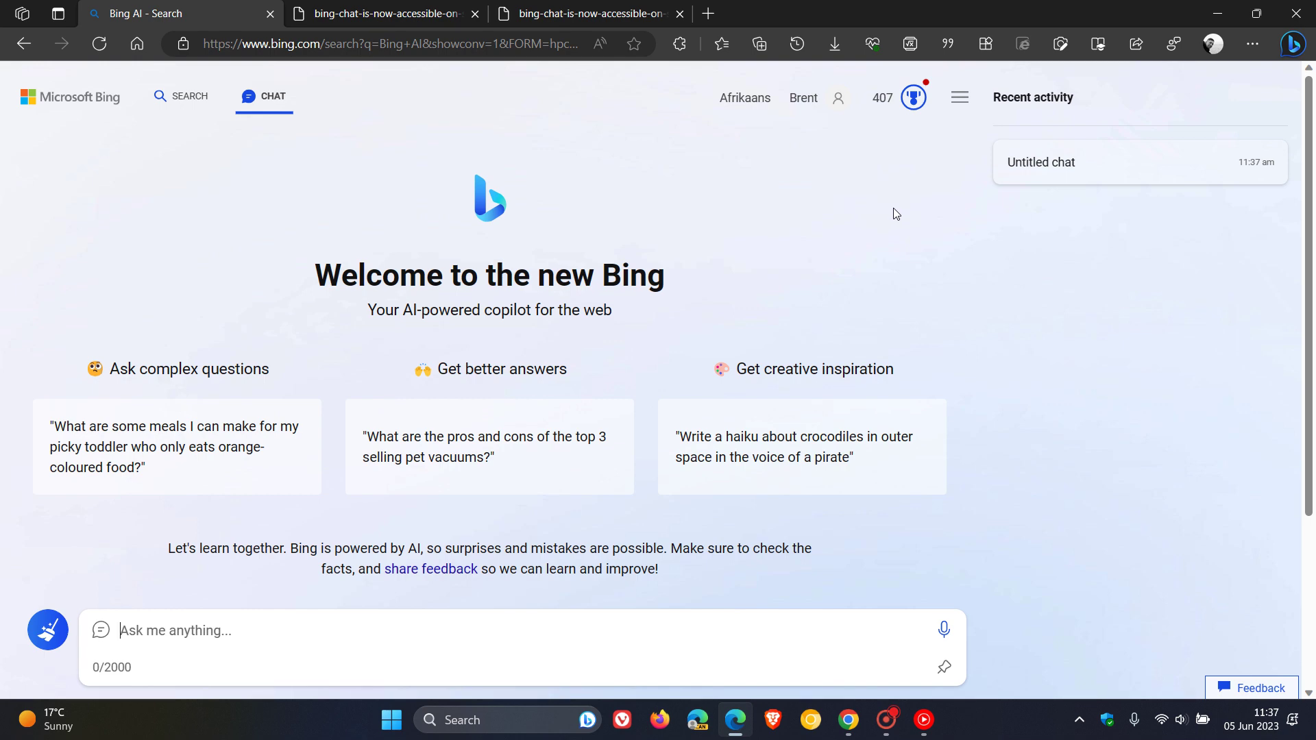
# Switch to the preview.redd.it tab showing Bing Chat in Safari.
pyautogui.click(394, 10)
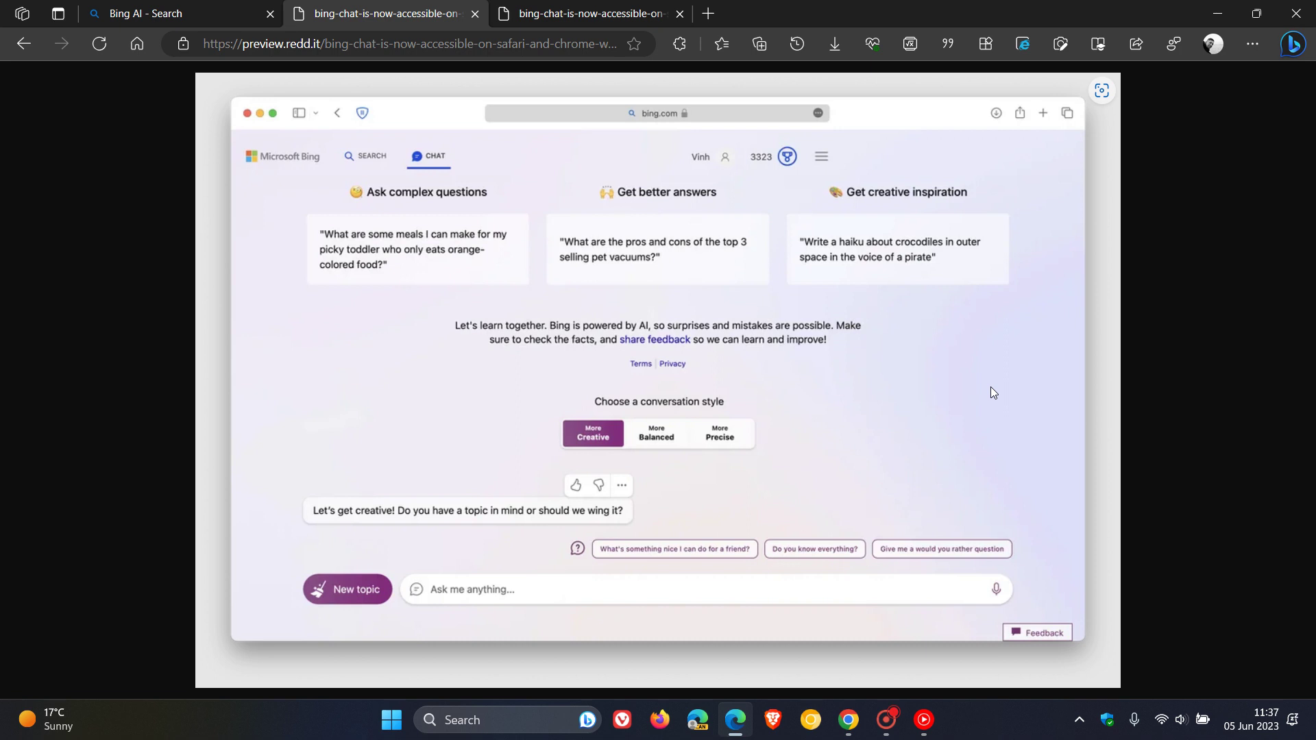
# Bring up the Reddit image of Bing Chat in Chrome set to Balanced.
pyautogui.click(914, 379)
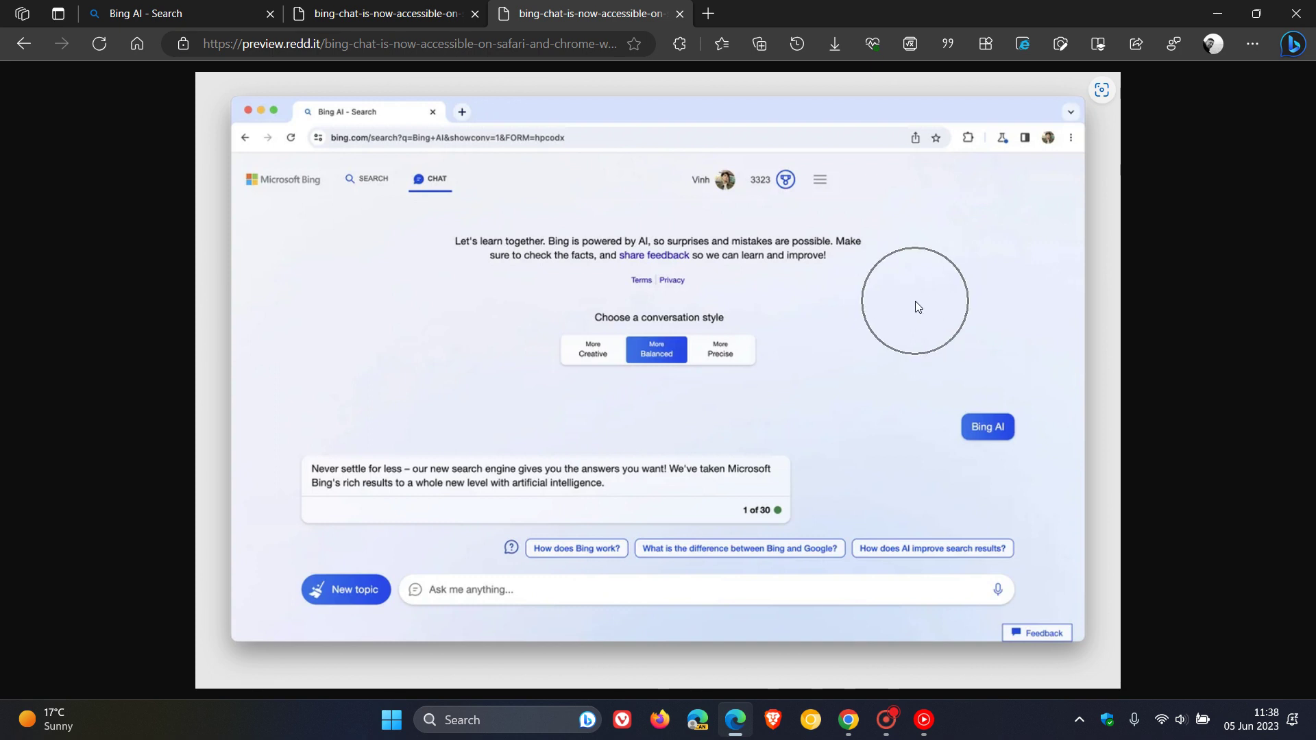
# Return to the second tab's Safari screenshot showing Bing Chat in Creative.
pyautogui.click(357, 17)
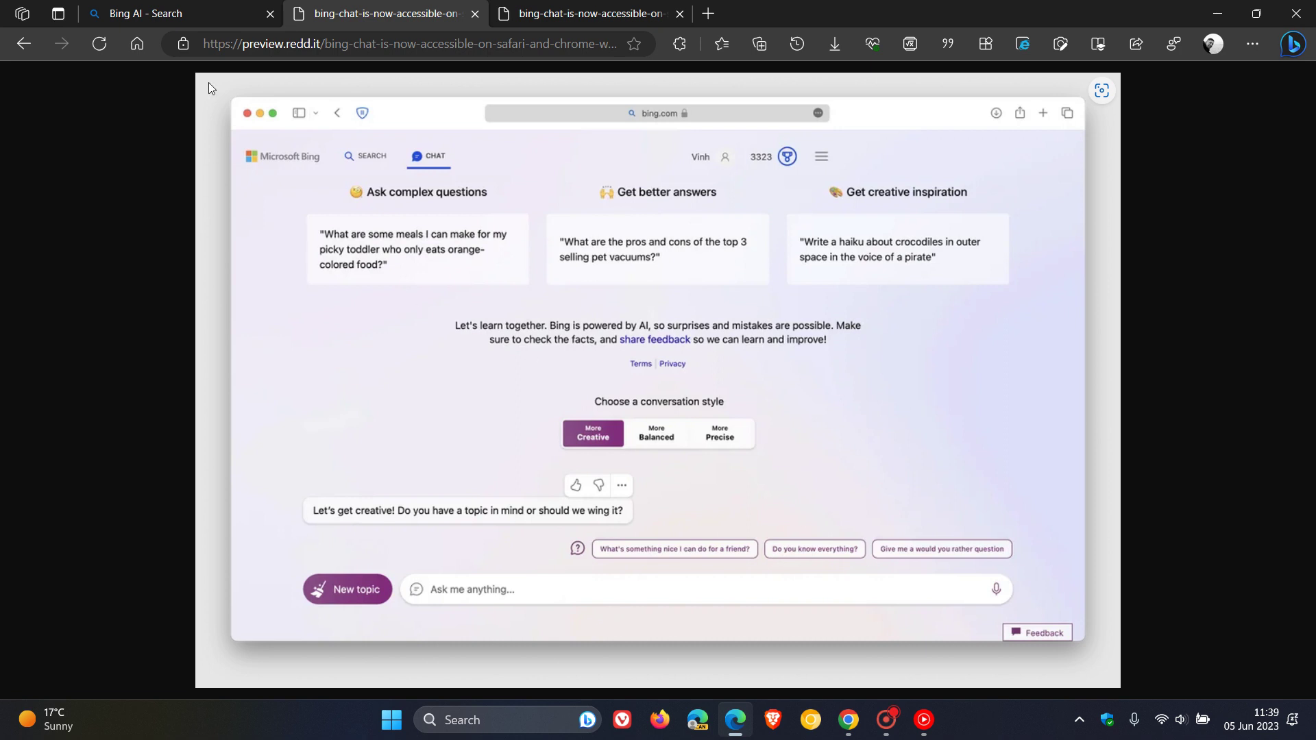
# Return to the 'Bing AI - Search' tab with the Bing Chat welcome page.
pyautogui.click(196, 13)
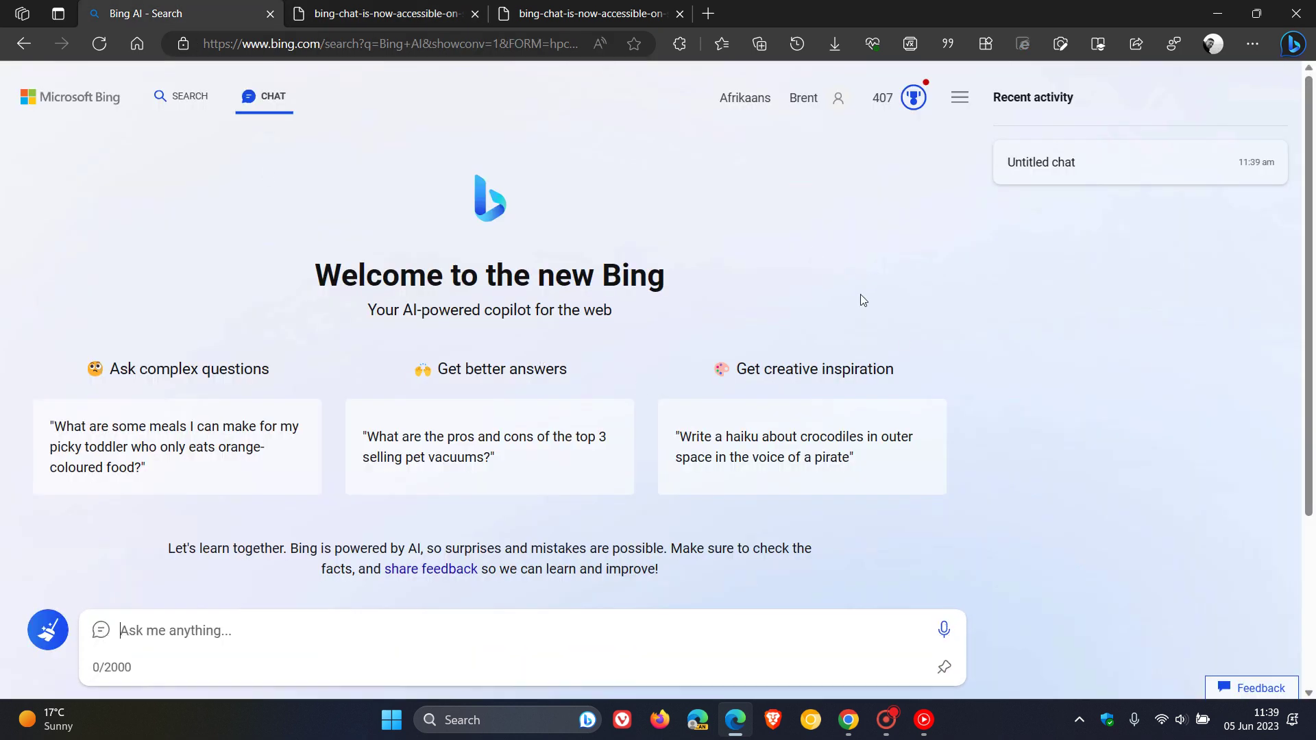